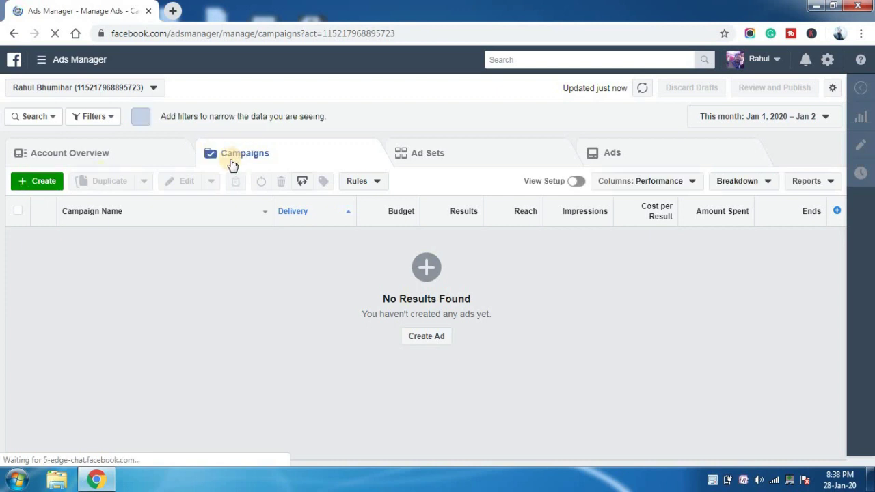
- Create a new campaign with the App installs objective, keep the campaign name "App installs", and continue to the ad set
{"action": "left_click", "coordinate": [43, 183]}
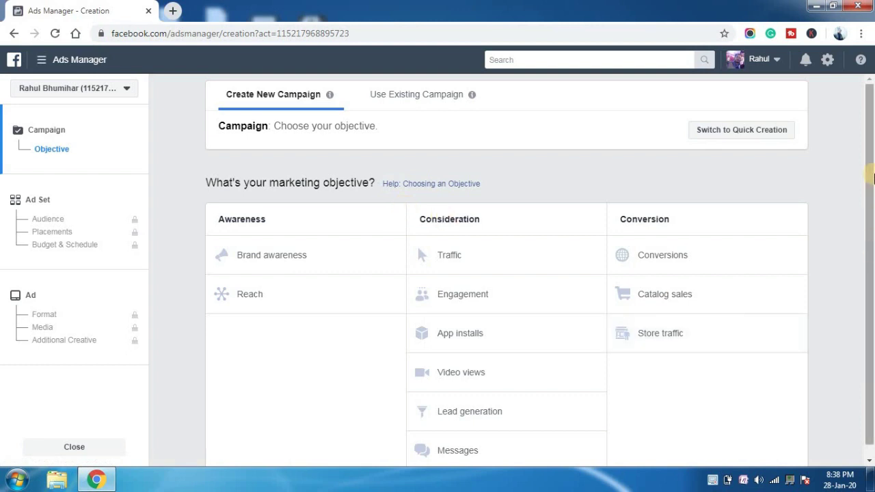
{"action": "left_click_drag", "start_coordinate": [872, 176], "coordinate": [873, 214]}
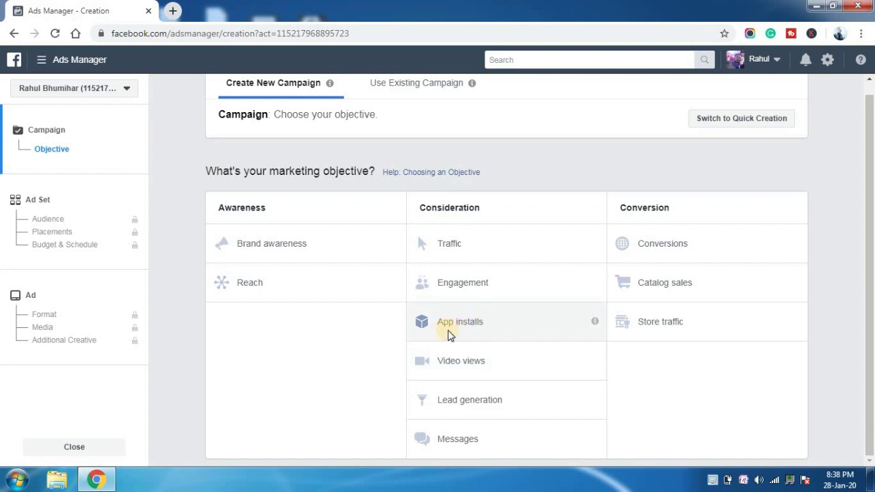
{"action": "left_click", "coordinate": [467, 328]}
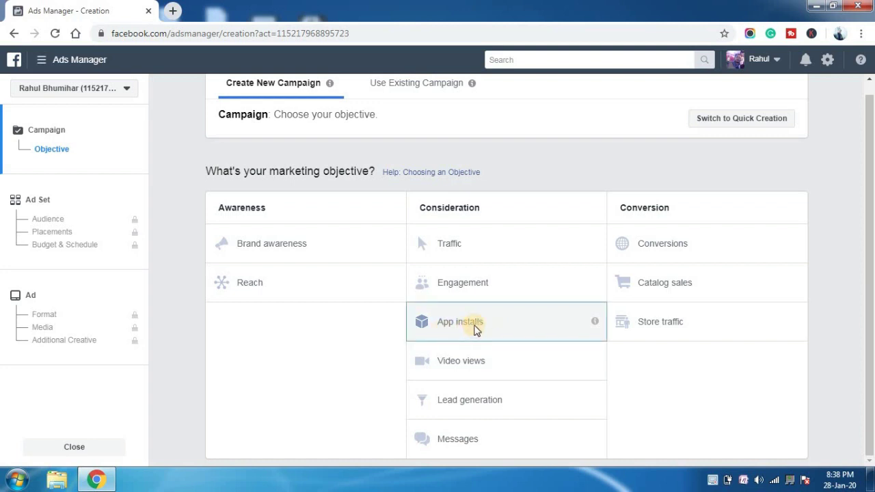
{"action": "scroll", "coordinate": [872, 251], "scroll_direction": "down", "scroll_amount": 1}
{"action": "left_click_drag", "start_coordinate": [872, 251], "coordinate": [873, 304]}
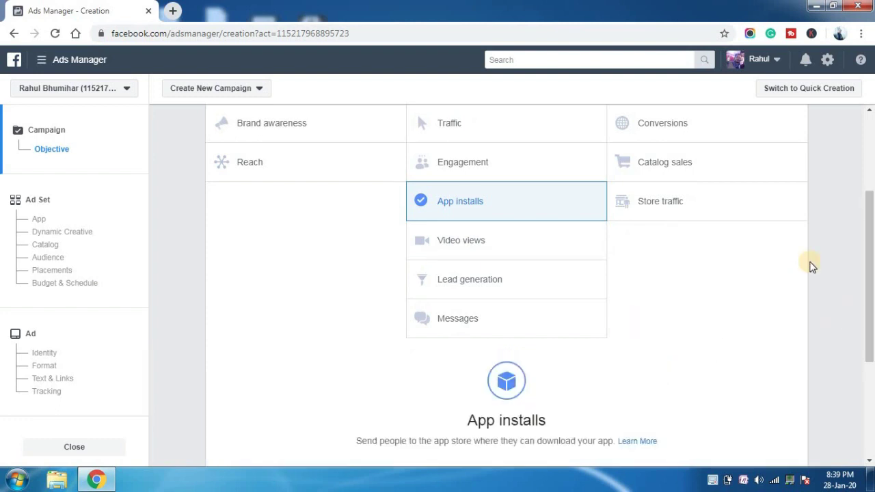
{"action": "left_click_drag", "start_coordinate": [872, 246], "coordinate": [871, 345]}
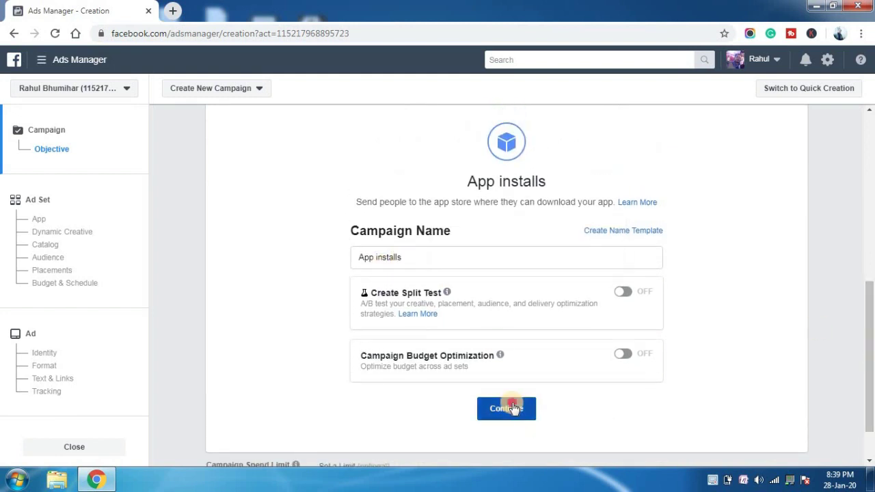
{"action": "left_click", "coordinate": [509, 408]}
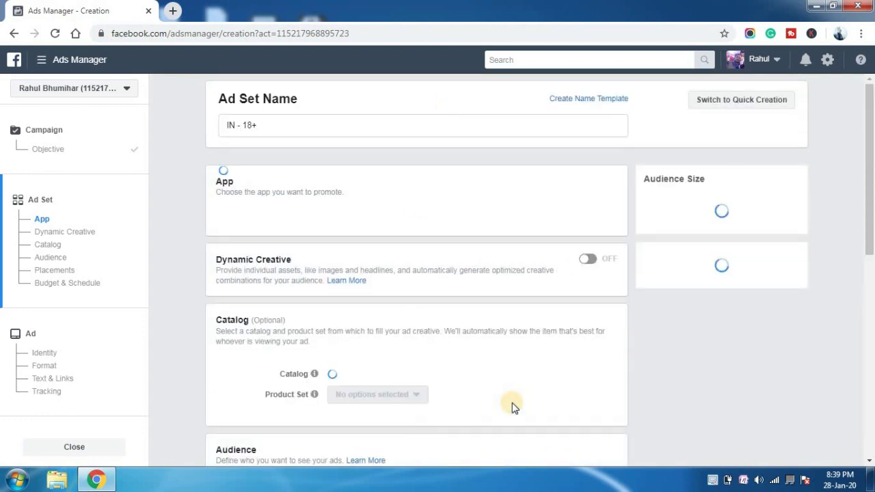
- Name the ad set "App install Ads" and keep Google Play as the app store
{"action": "triple_click", "coordinate": [260, 124]}
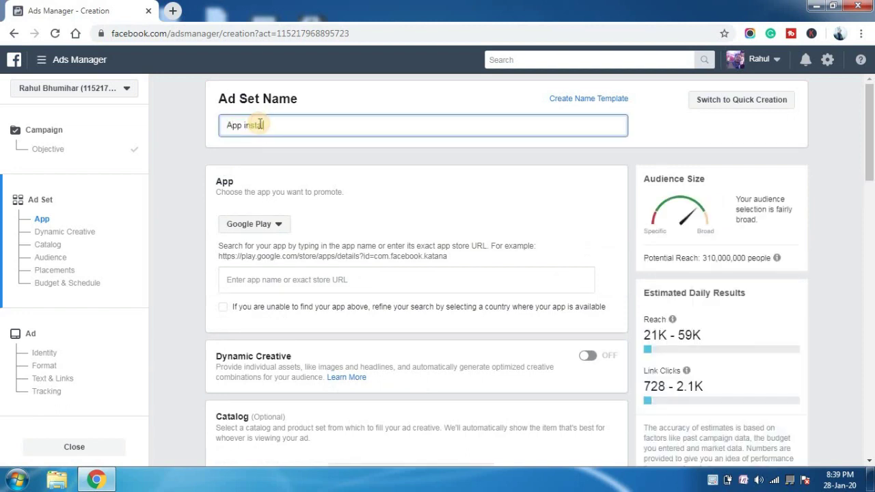
{"action": "left_click", "coordinate": [319, 180]}
{"action": "left_click", "coordinate": [282, 225]}
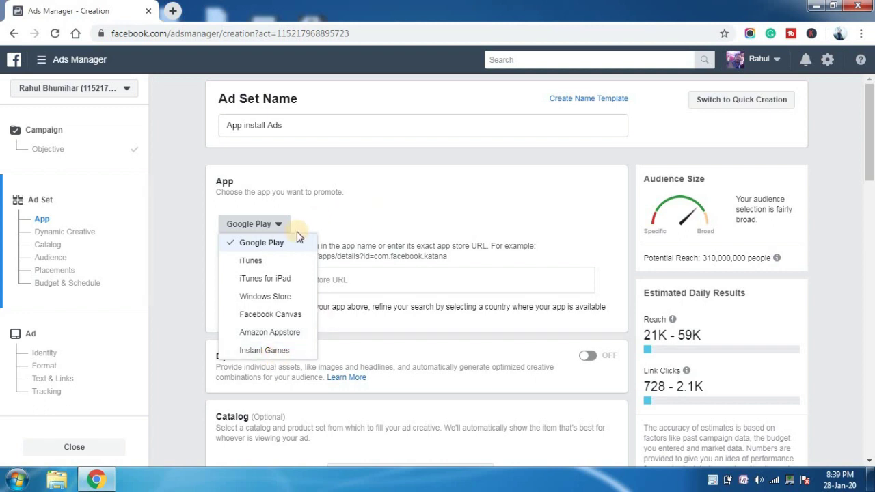
{"action": "left_click", "coordinate": [391, 198]}
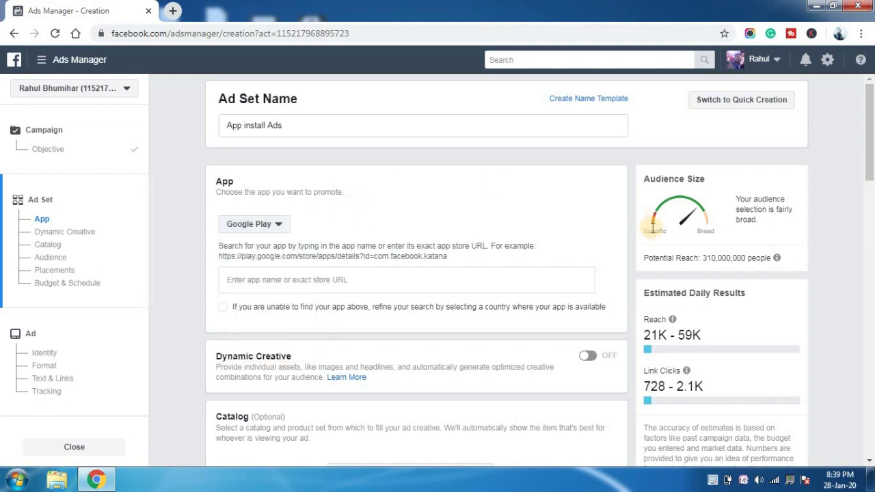
{"action": "left_click", "coordinate": [310, 282]}
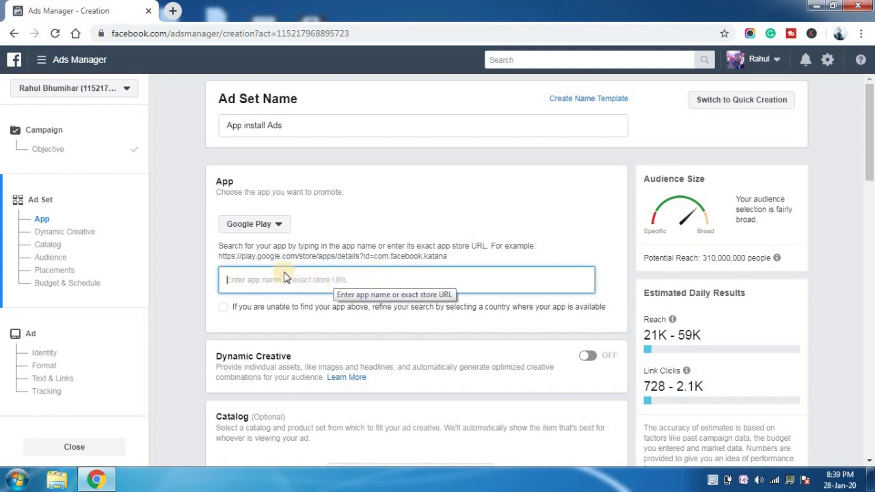
{"action": "left_click", "coordinate": [243, 258]}
{"action": "left_click_drag", "start_coordinate": [223, 257], "coordinate": [219, 257]}
{"action": "left_click_drag", "start_coordinate": [324, 250], "coordinate": [455, 262]}
{"action": "key", "text": "ctrl+c"}
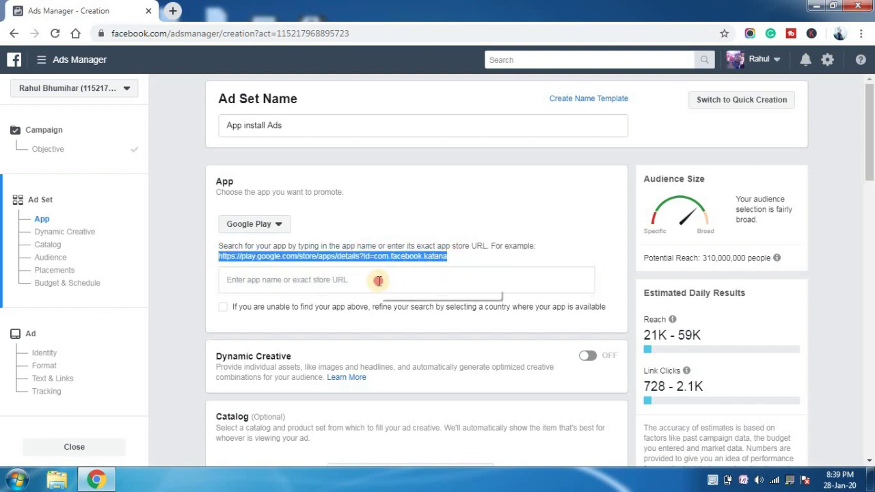
{"action": "left_click", "coordinate": [378, 280]}
{"action": "key", "text": "ctrl+v"}
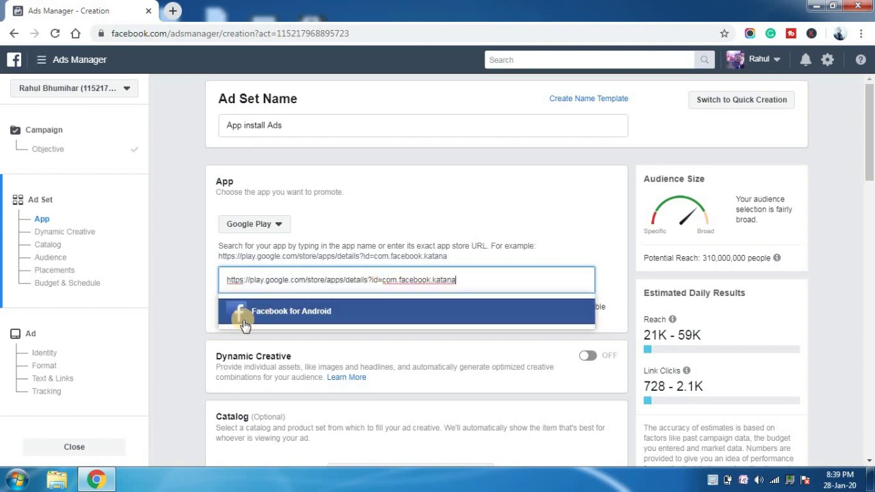
{"action": "left_click", "coordinate": [266, 318]}
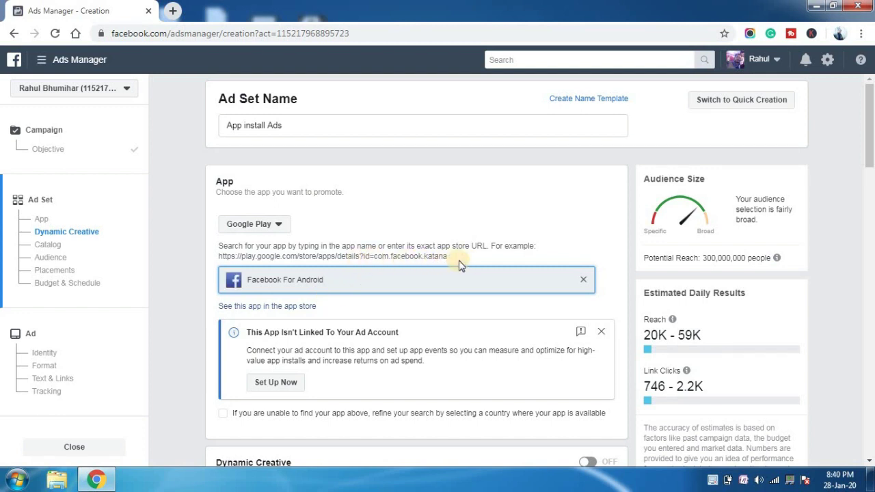
- Look through the catalogs available for the ad set without selecting one
{"action": "left_click_drag", "start_coordinate": [868, 151], "coordinate": [869, 166]}
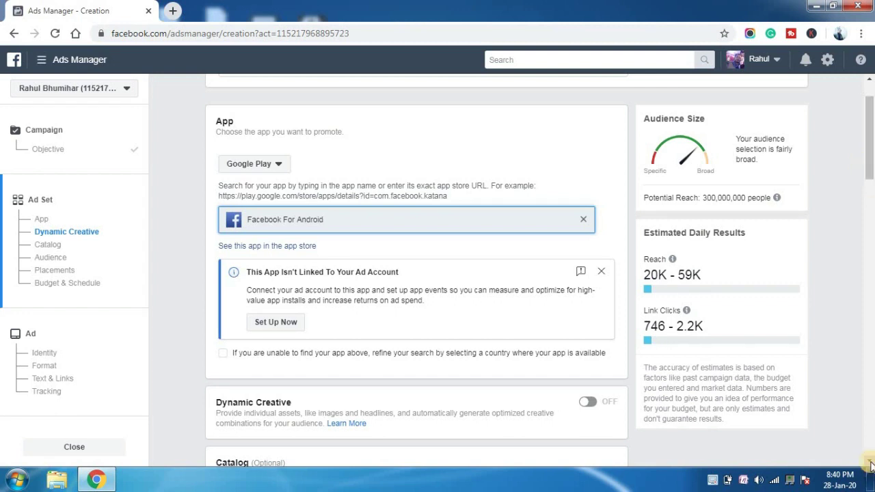
{"action": "scroll", "coordinate": [795, 211], "scroll_direction": "down", "scroll_amount": 5}
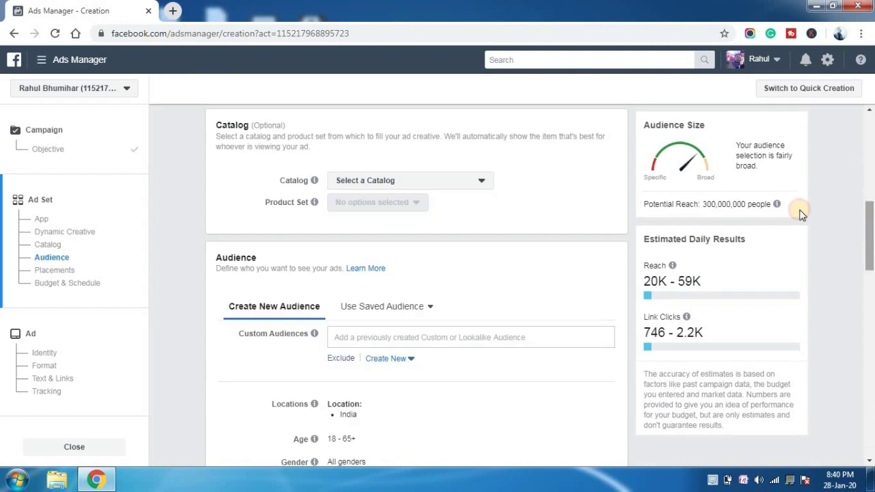
{"action": "left_click", "coordinate": [402, 182]}
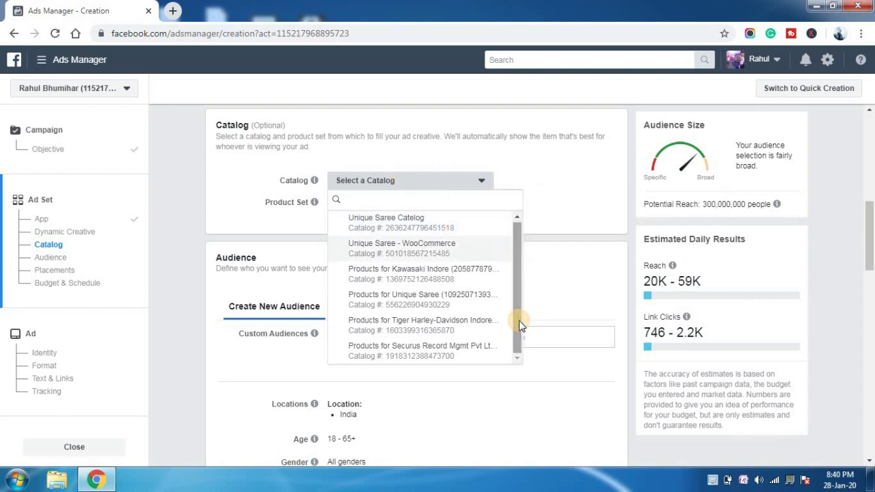
{"action": "left_click", "coordinate": [860, 250]}
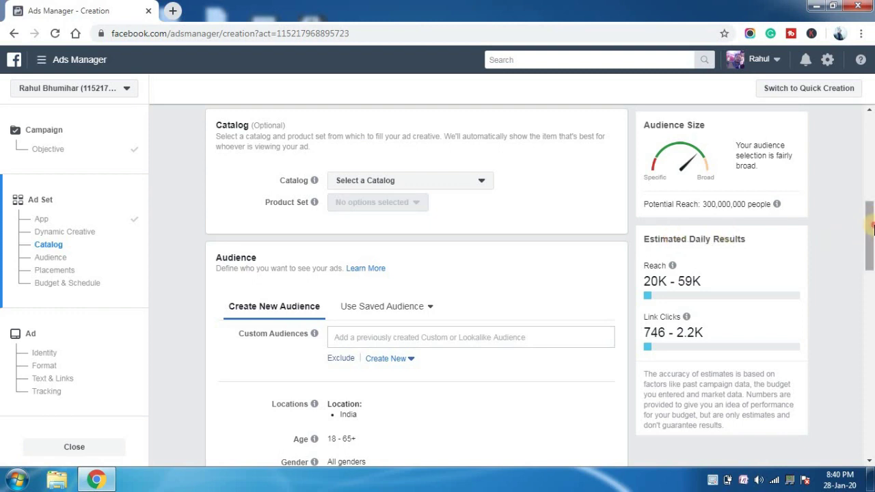
- Examine the existing custom audiences and the sources offered for creating a new Custom Audience, without creating one
{"action": "left_click_drag", "start_coordinate": [865, 238], "coordinate": [870, 247]}
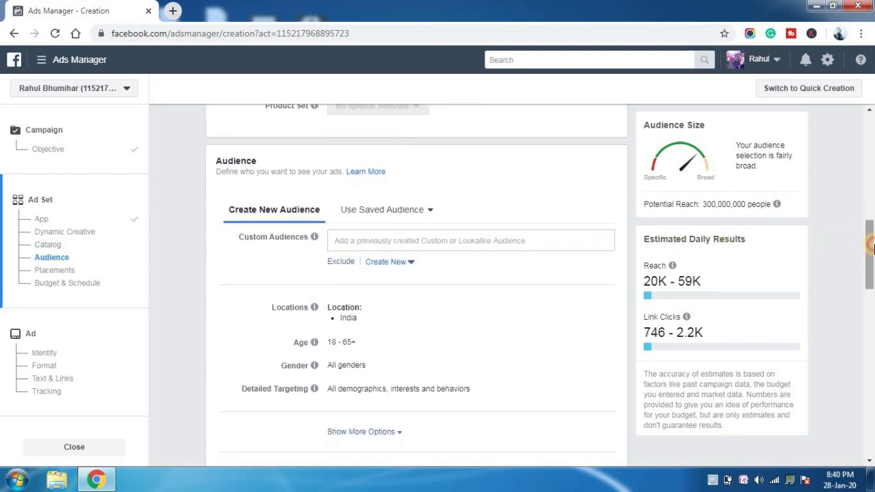
{"action": "left_click", "coordinate": [395, 237]}
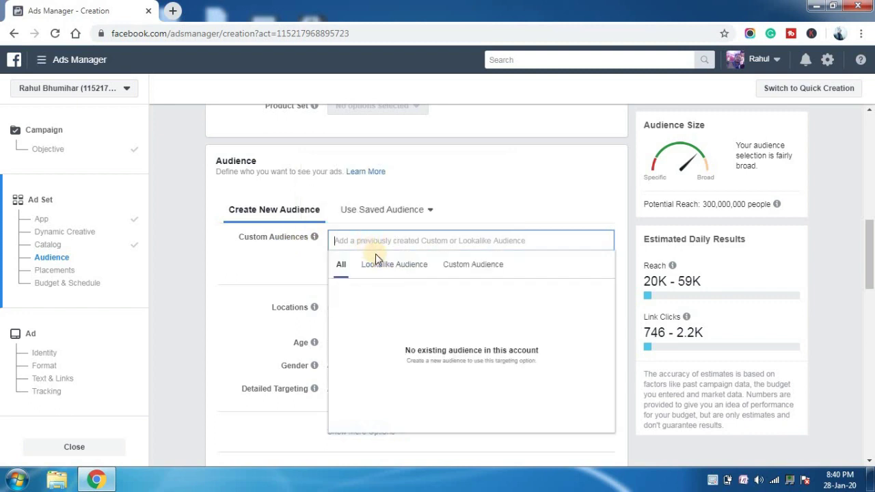
{"action": "left_click", "coordinate": [517, 176]}
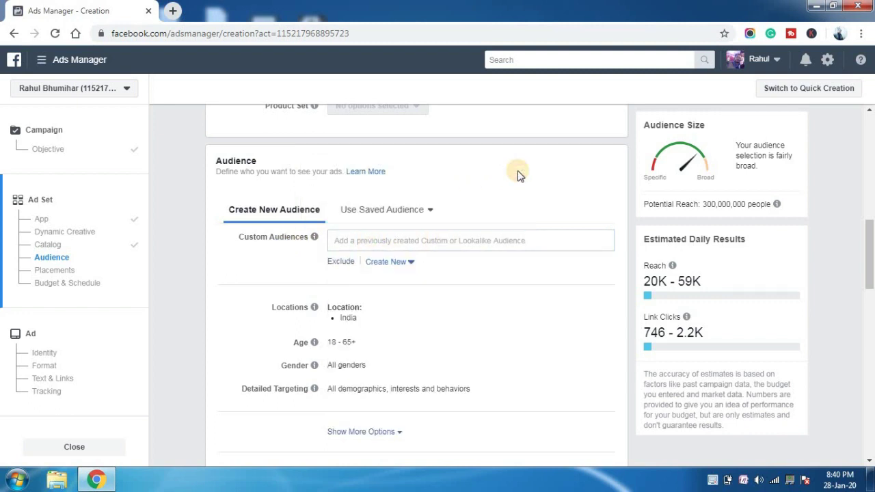
{"action": "left_click", "coordinate": [387, 265]}
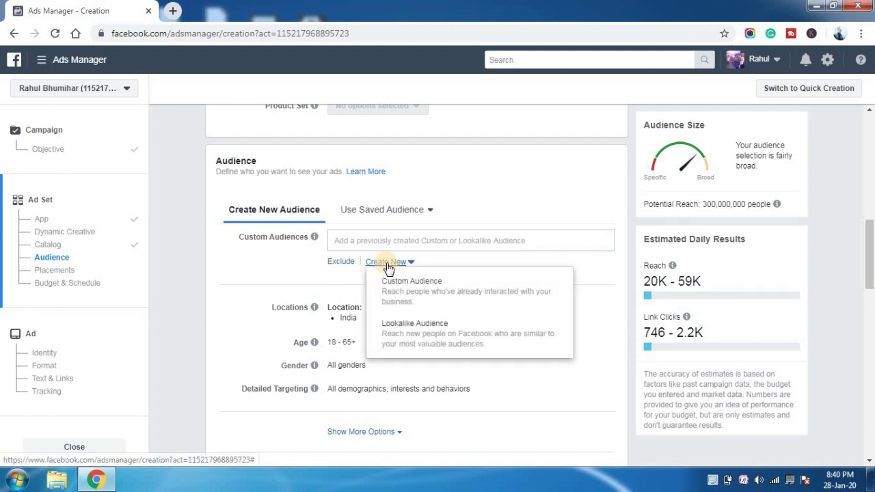
{"action": "left_click", "coordinate": [416, 287]}
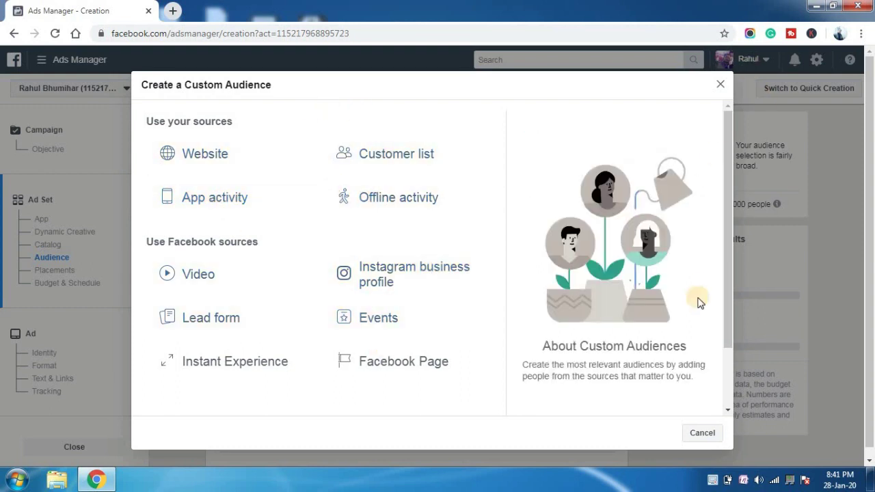
{"action": "left_click", "coordinate": [703, 433]}
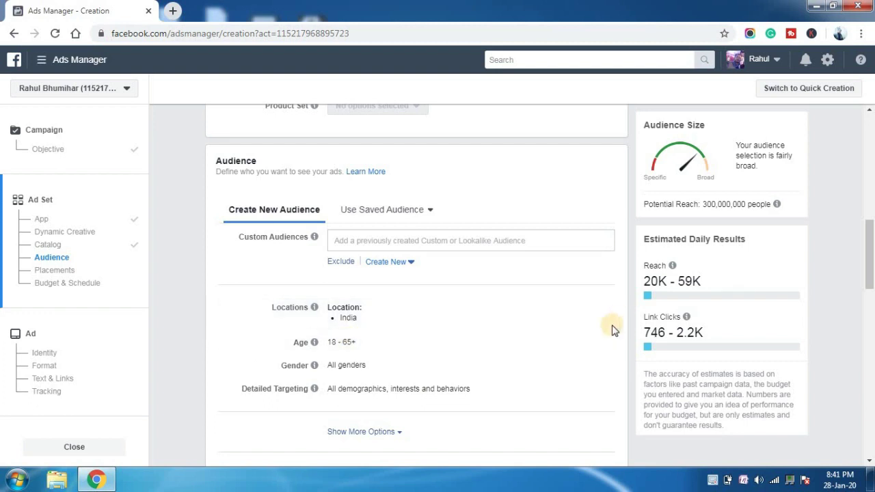
- Set the audience's maximum age to 40, keeping the minimum age at 18
{"action": "left_click", "coordinate": [598, 347]}
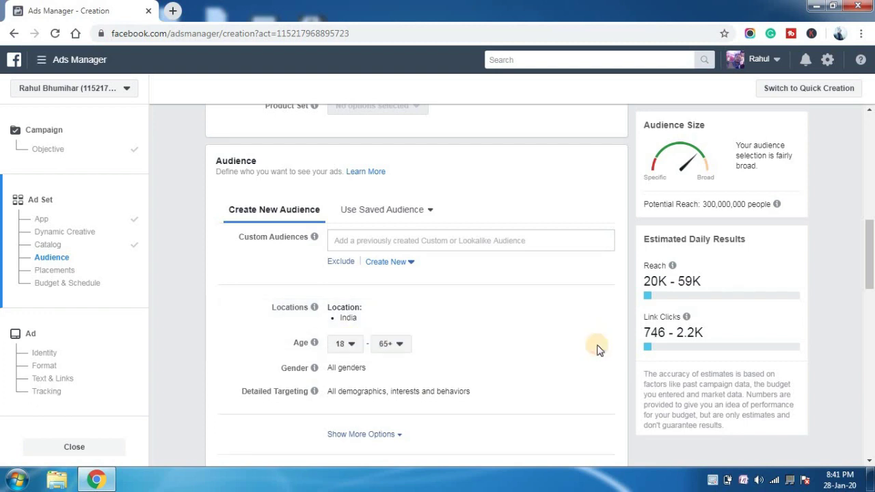
{"action": "left_click", "coordinate": [349, 345]}
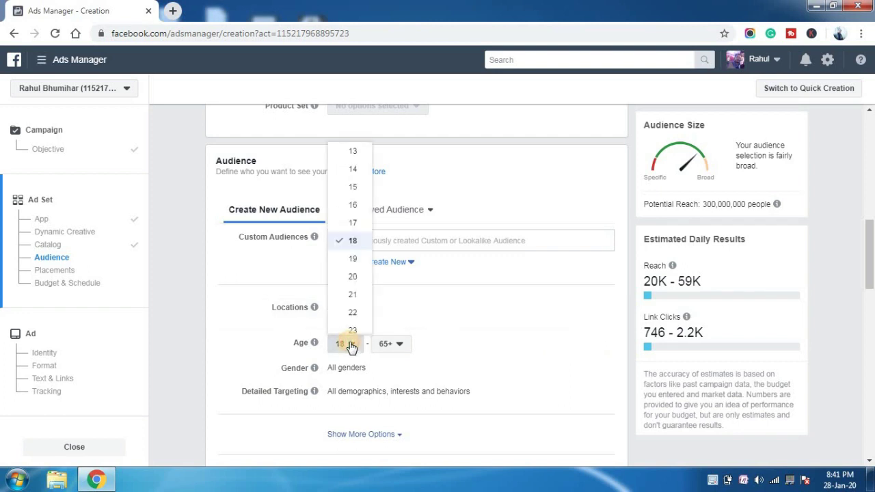
{"action": "left_click", "coordinate": [387, 344]}
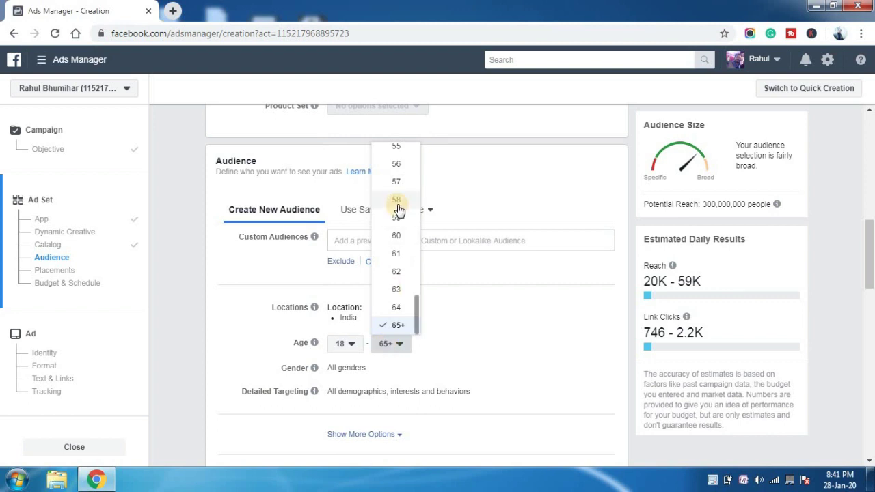
{"action": "scroll", "coordinate": [418, 268], "scroll_direction": "up", "scroll_amount": 2}
{"action": "scroll", "coordinate": [418, 267], "scroll_direction": "up", "scroll_amount": 4}
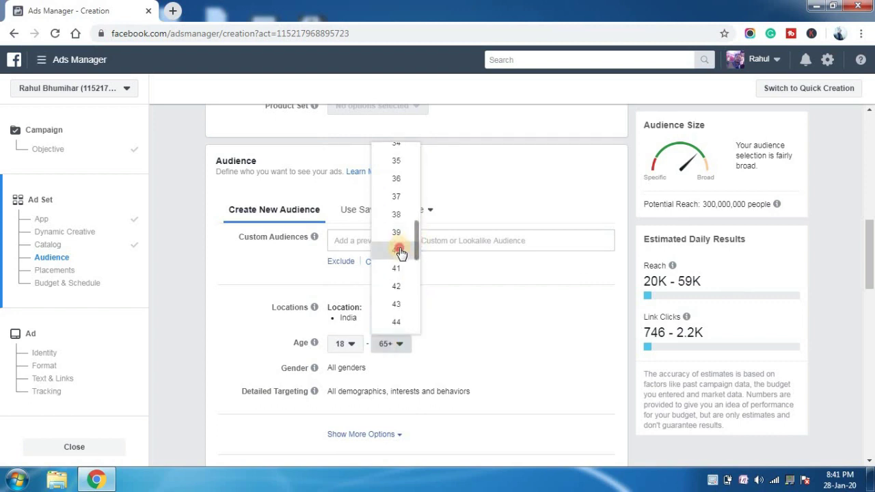
{"action": "left_click", "coordinate": [400, 250]}
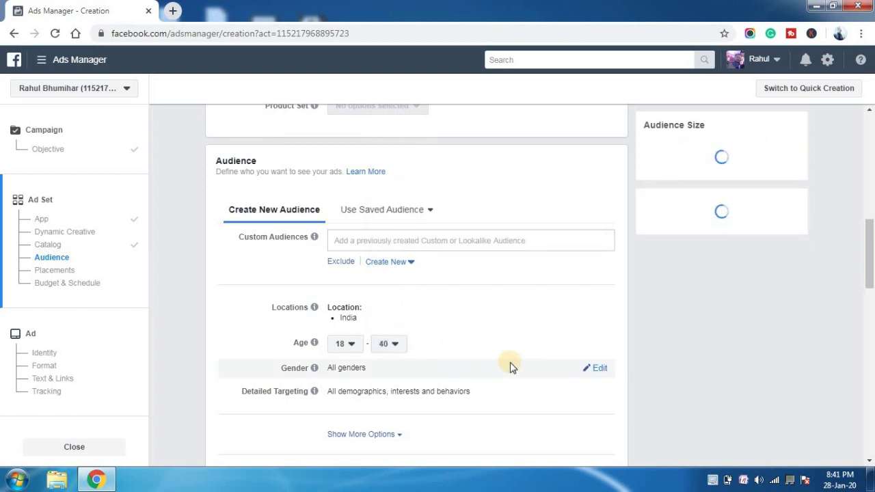
- Keep the audience's gender set to All and save this audience
{"action": "left_click", "coordinate": [597, 372]}
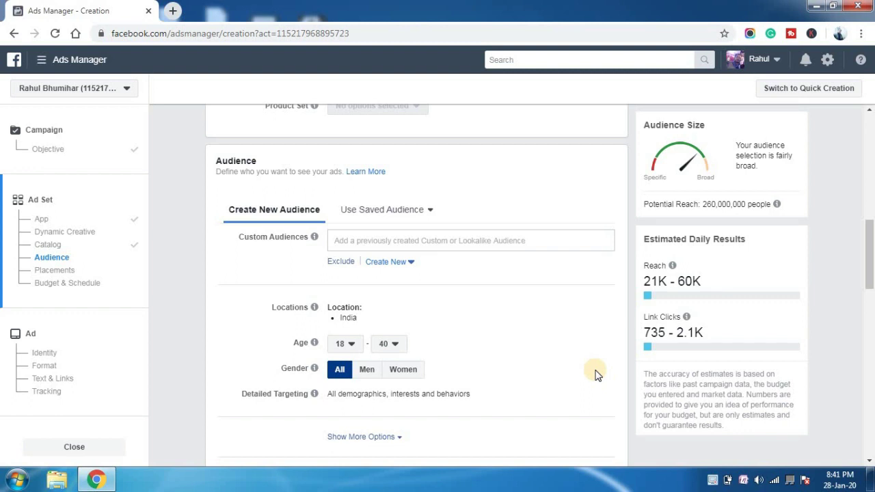
{"action": "left_click_drag", "start_coordinate": [871, 256], "coordinate": [869, 305]}
{"action": "left_click", "coordinate": [341, 277]}
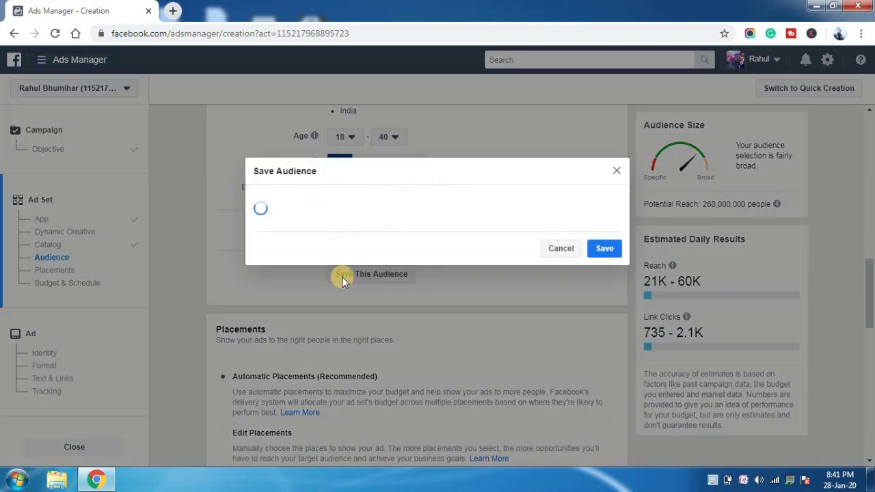
{"action": "left_click", "coordinate": [604, 274]}
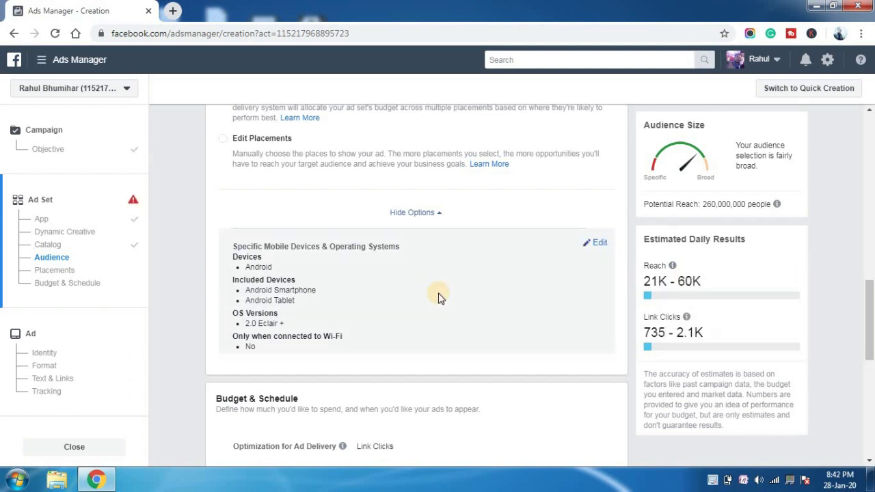
- Keep automatic placements and set the cost control to an average of 10.00 per link click
{"action": "scroll", "coordinate": [361, 274], "scroll_direction": "up", "scroll_amount": 2}
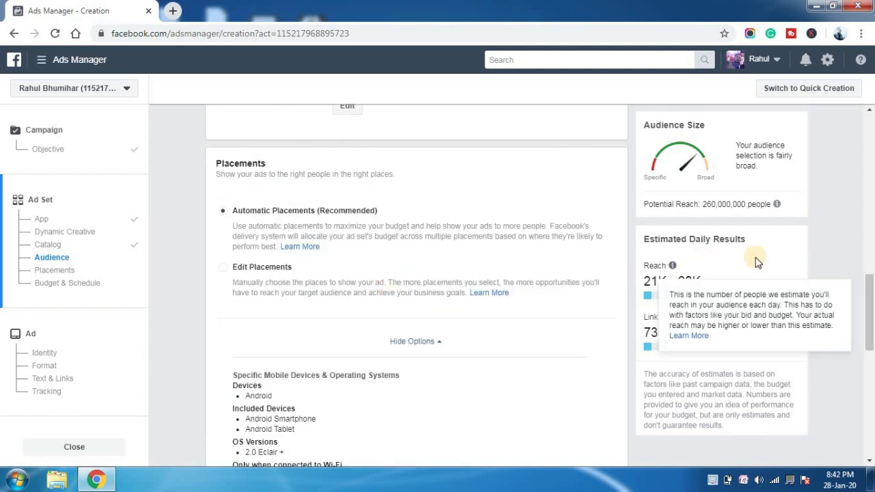
{"action": "left_click_drag", "start_coordinate": [869, 284], "coordinate": [869, 360]}
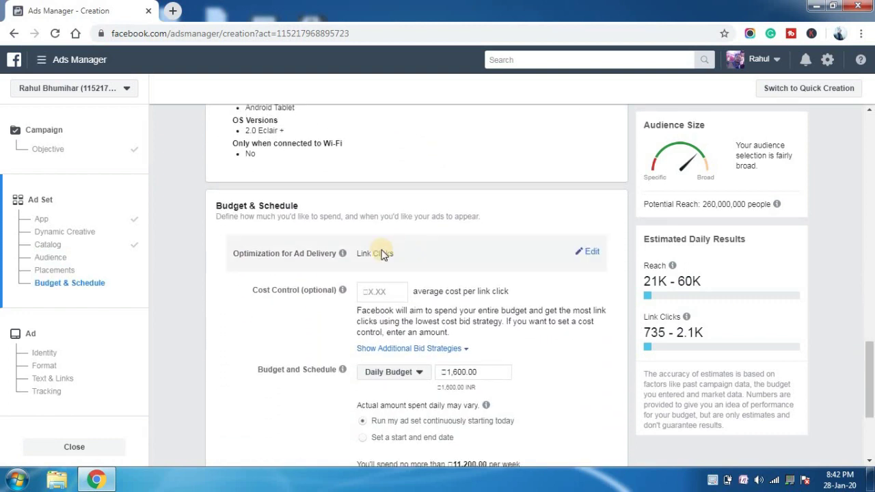
{"action": "left_click", "coordinate": [378, 291]}
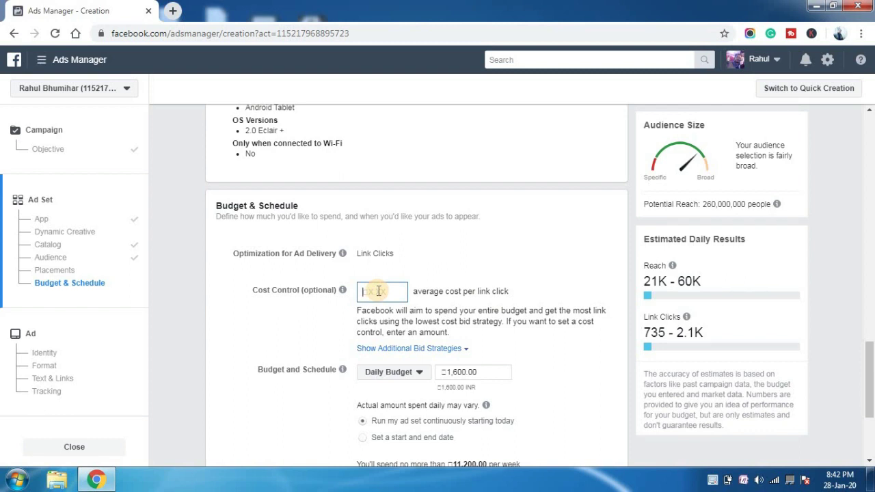
{"action": "left_click", "coordinate": [578, 332]}
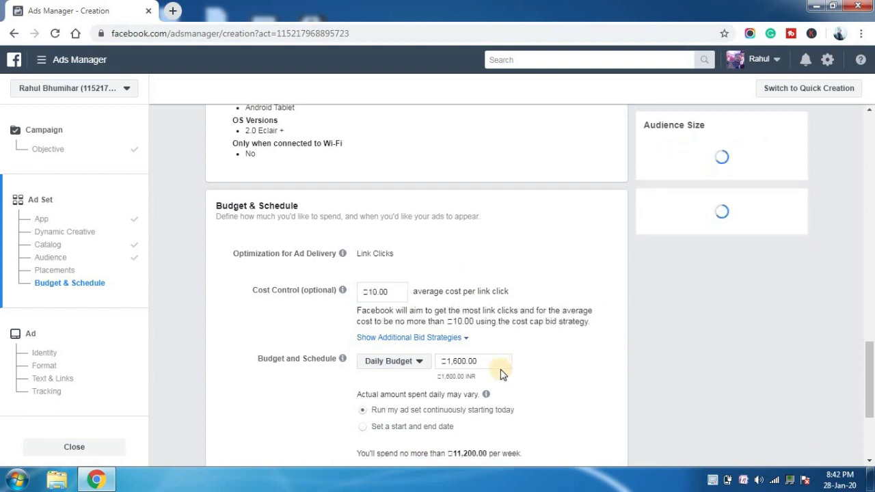
- Switch the ad set from a daily to a Lifetime Budget and set it to 5,000.00
{"action": "left_click", "coordinate": [391, 361]}
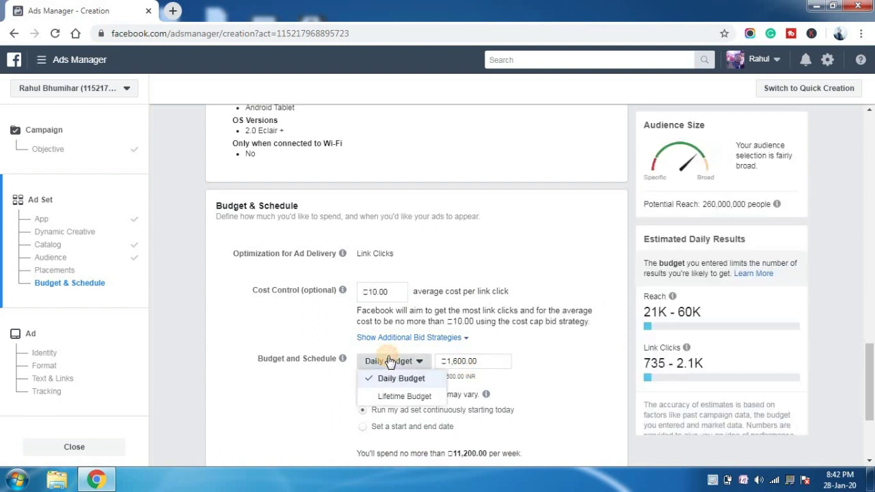
{"action": "left_click", "coordinate": [399, 397]}
{"action": "left_click", "coordinate": [462, 363]}
{"action": "triple_click", "coordinate": [463, 363]}
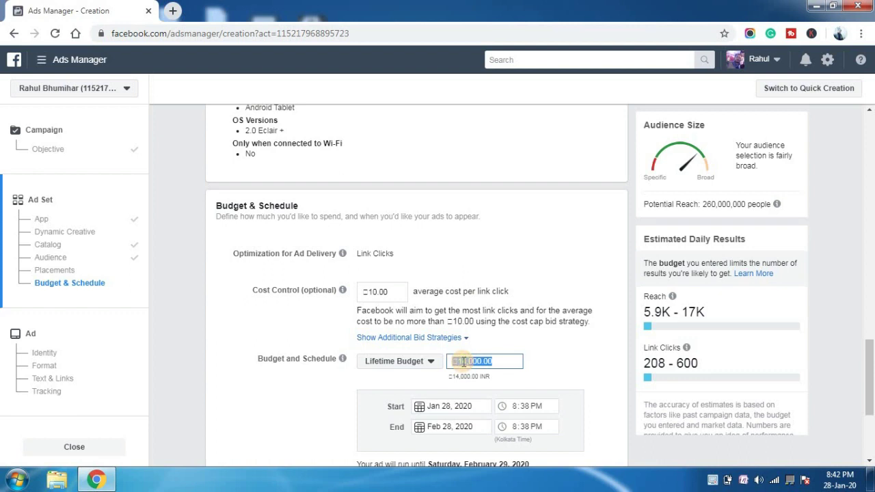
{"action": "type", "text": "5"}
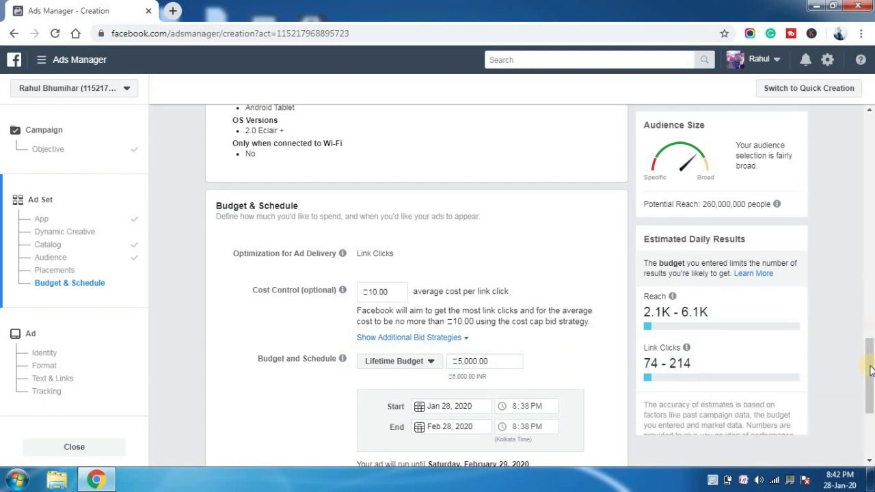
- Check the estimated daily link clicks for the lifetime budget and continue to the ad-level setup
{"action": "left_click_drag", "start_coordinate": [869, 380], "coordinate": [870, 404]}
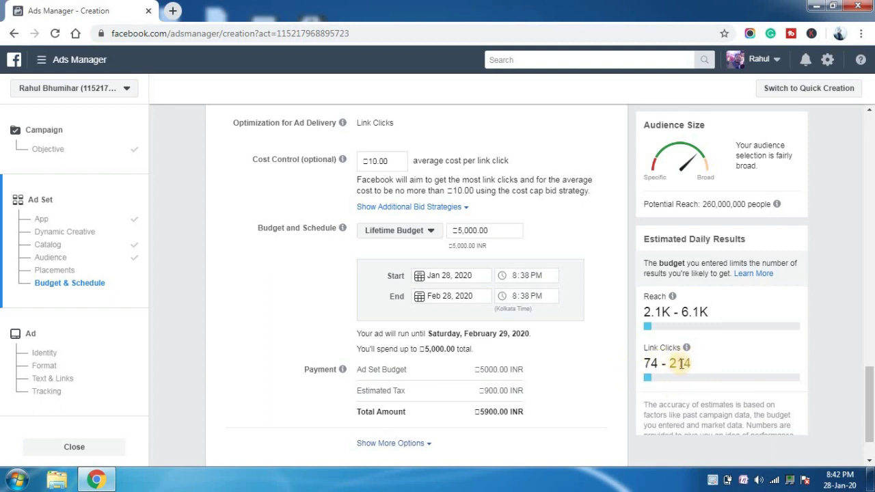
{"action": "triple_click", "coordinate": [674, 362]}
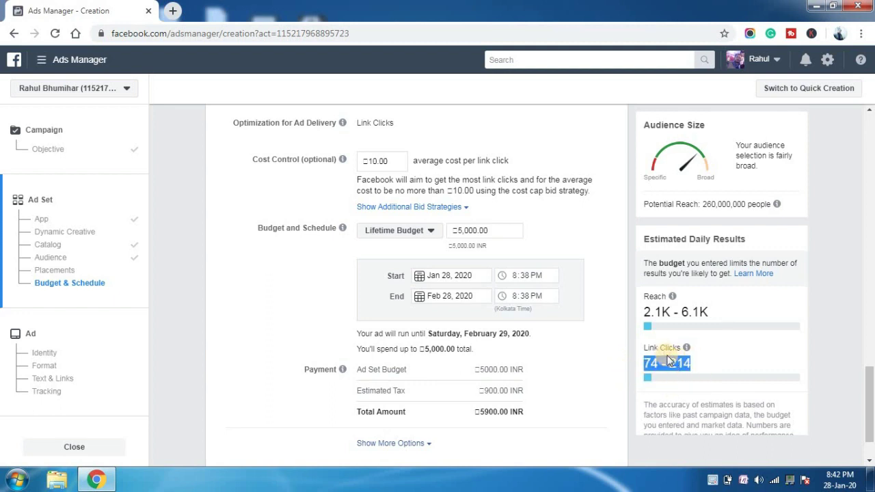
{"action": "triple_click", "coordinate": [672, 360]}
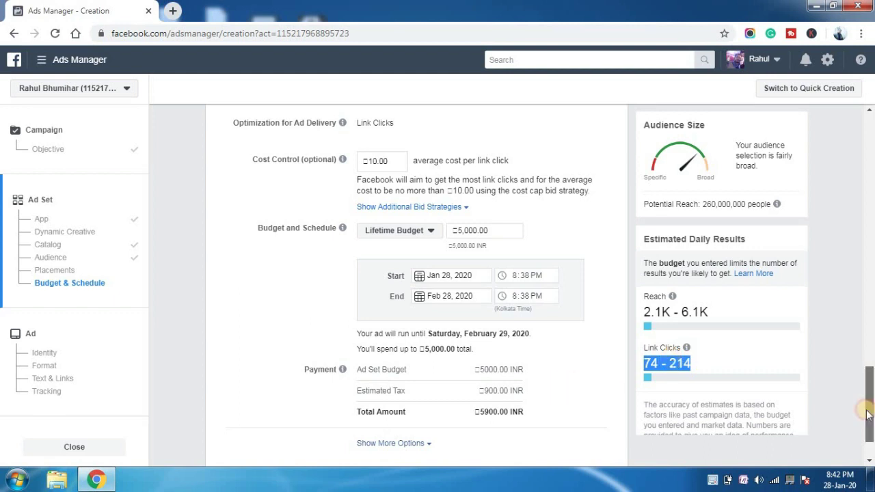
{"action": "scroll", "coordinate": [866, 443], "scroll_direction": "down", "scroll_amount": 2}
{"action": "left_click", "coordinate": [588, 448]}
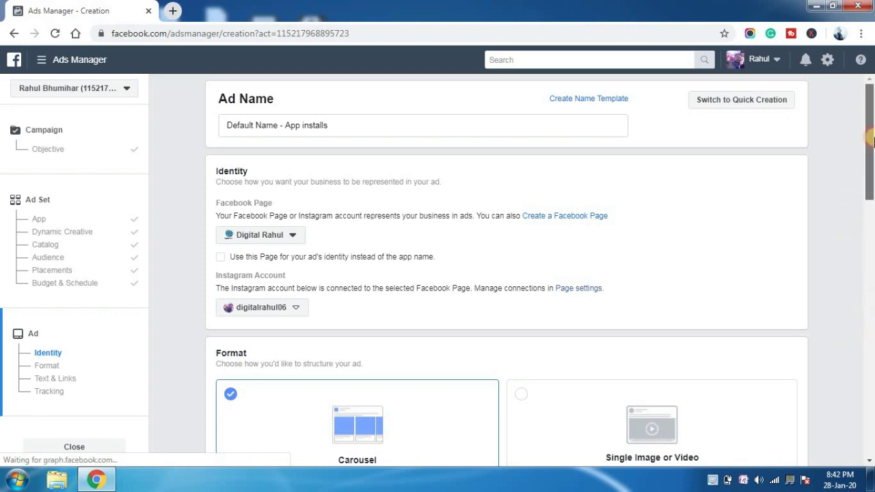
- Set the ad's format to Single Image or Video, keeping the preselected Facebook Page and Instagram account
{"action": "scroll", "coordinate": [869, 164], "scroll_direction": "down", "scroll_amount": 1}
{"action": "left_click_drag", "start_coordinate": [872, 160], "coordinate": [869, 244]}
{"action": "scroll", "coordinate": [871, 233], "scroll_direction": "down", "scroll_amount": 2}
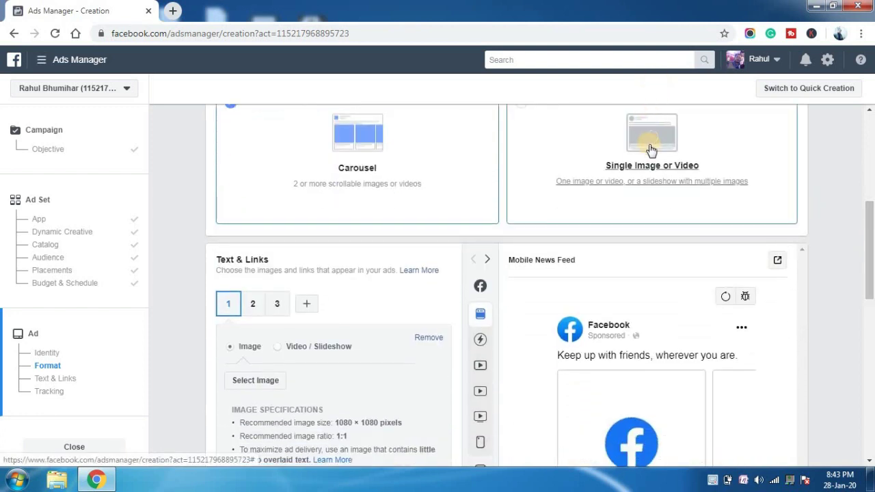
{"action": "left_click_drag", "start_coordinate": [872, 246], "coordinate": [872, 220]}
{"action": "left_click", "coordinate": [525, 188]}
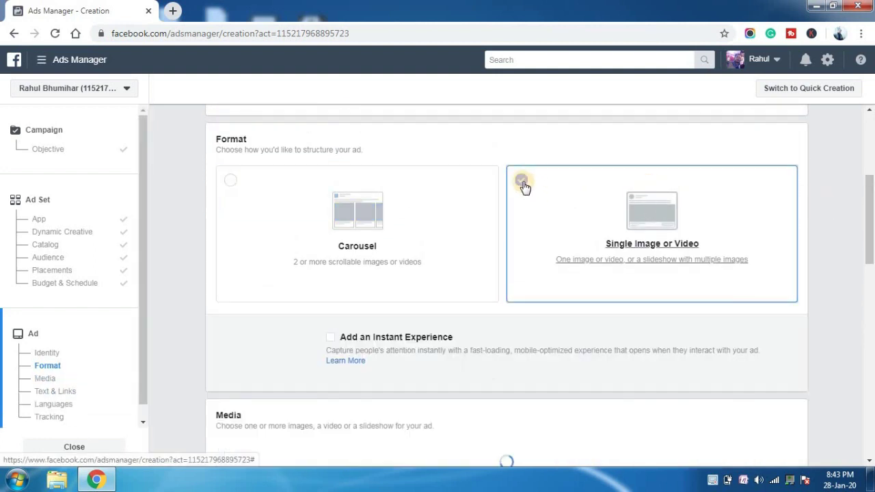
- Replace the ad's primary text with "Please install this app this is very helpful"
{"action": "left_click_drag", "start_coordinate": [865, 230], "coordinate": [872, 294]}
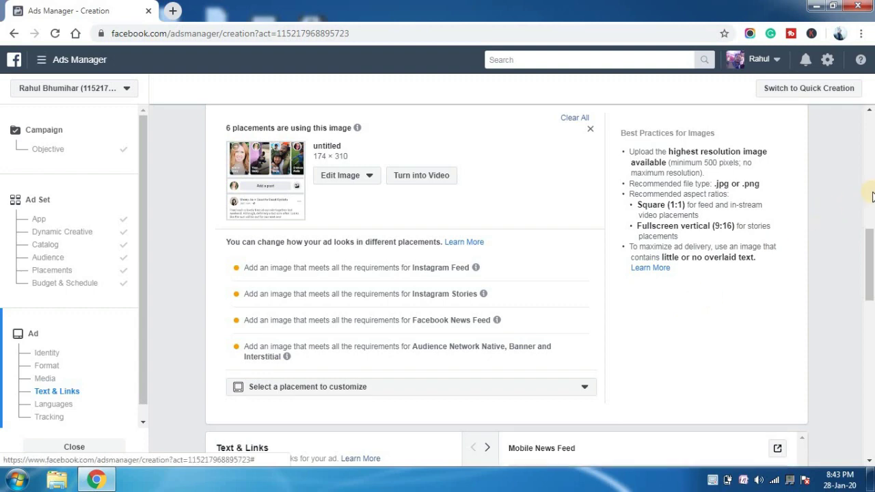
{"action": "left_click_drag", "start_coordinate": [871, 244], "coordinate": [871, 329]}
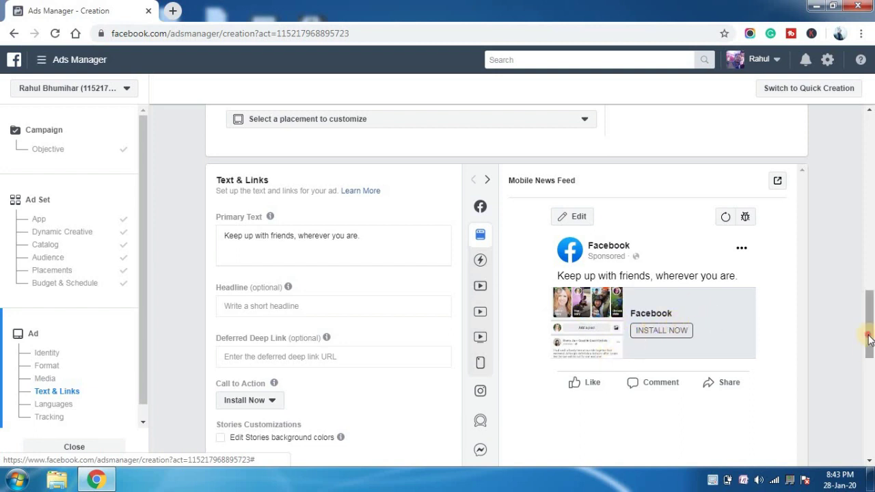
{"action": "scroll", "coordinate": [869, 312], "scroll_direction": "up", "scroll_amount": 2}
{"action": "scroll", "coordinate": [869, 309], "scroll_direction": "down", "scroll_amount": 3}
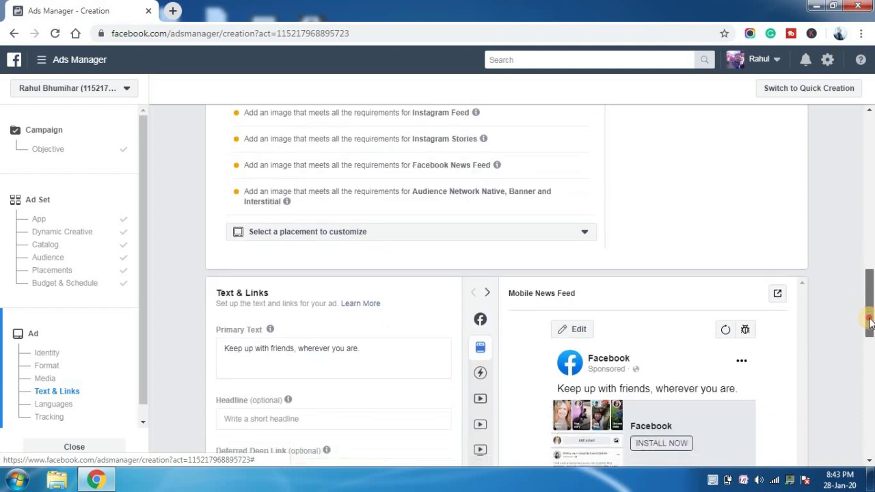
{"action": "left_click", "coordinate": [373, 233]}
{"action": "type", "text": "Please "}
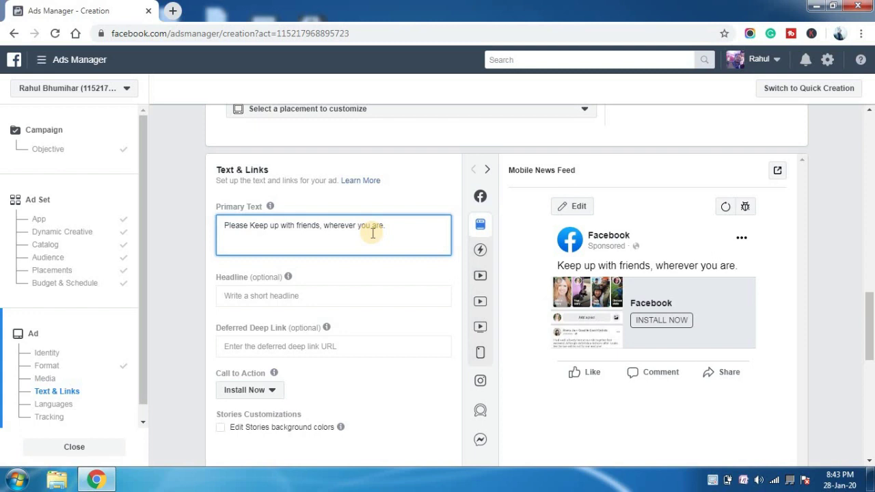
{"action": "type", "text": "install this "}
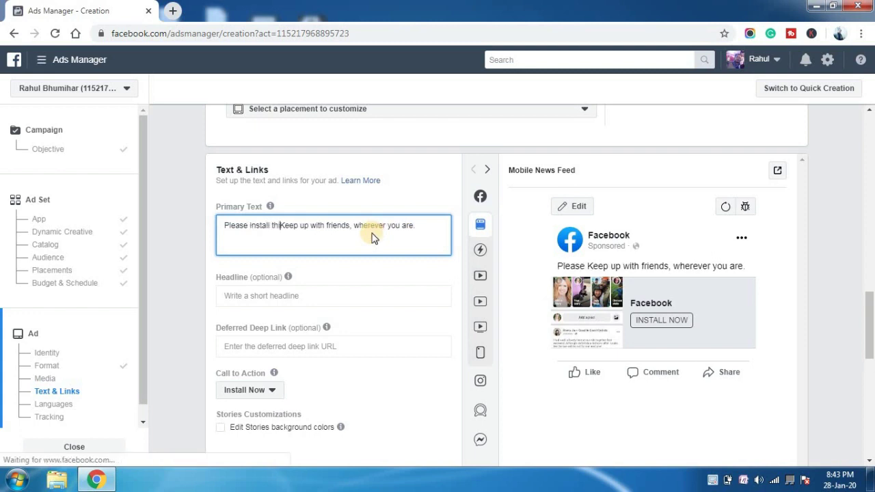
{"action": "type", "text": "app"}
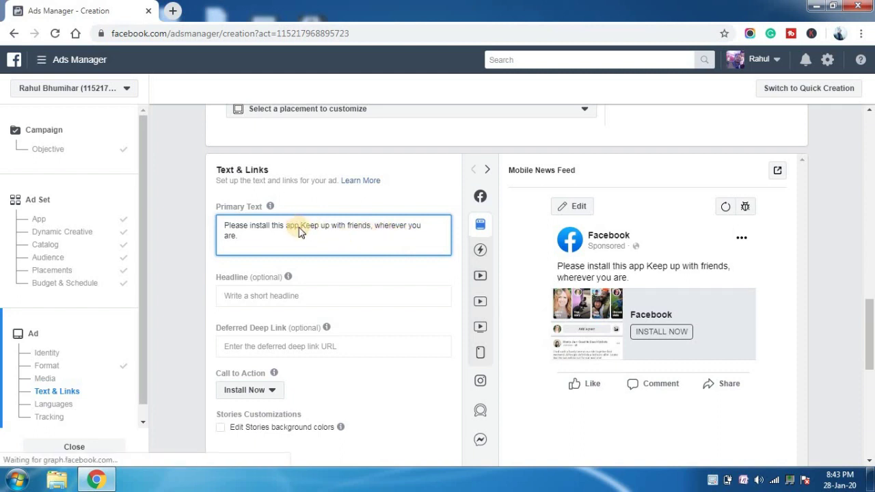
{"action": "left_click_drag", "start_coordinate": [298, 232], "coordinate": [341, 237]}
{"action": "key", "text": "BackSpace"}
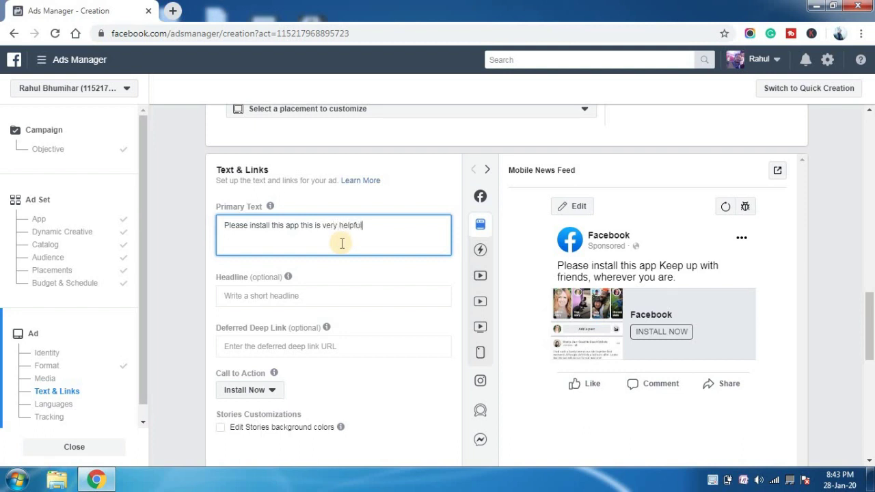
{"action": "left_click", "coordinate": [376, 279]}
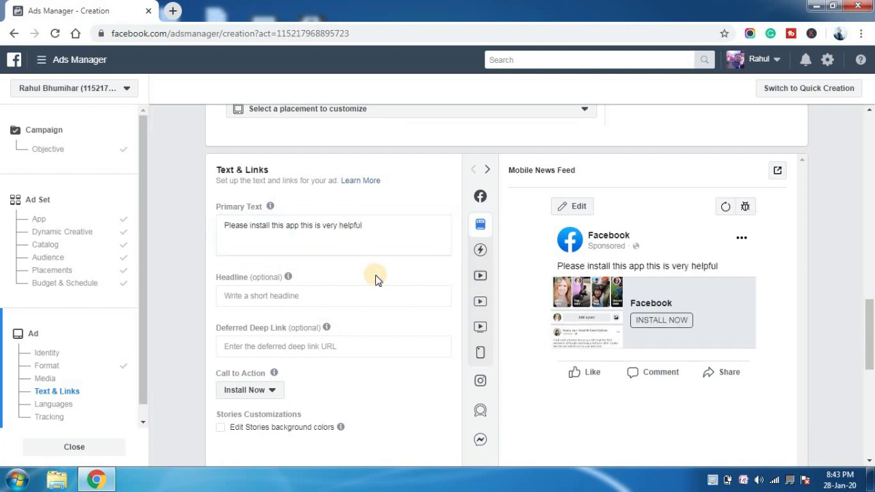
- Set the ad's headline to "app install ads"
{"action": "left_click", "coordinate": [314, 293]}
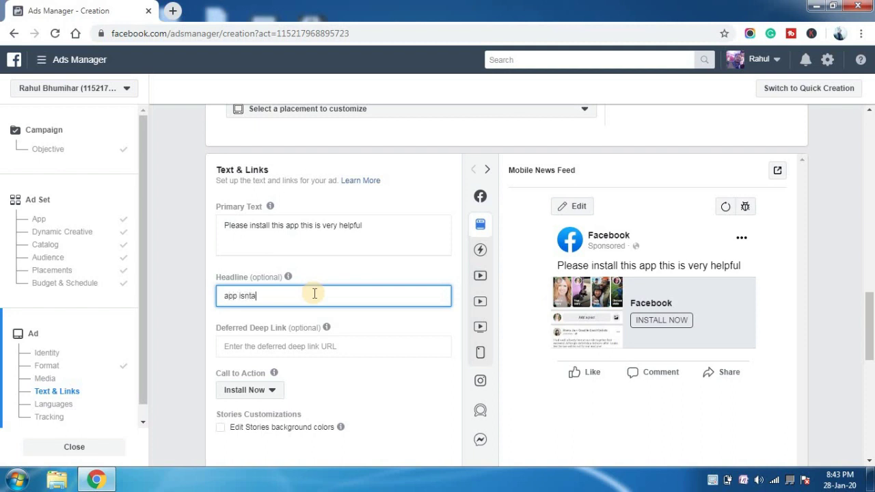
{"action": "type", "text": "app isntall ads"}
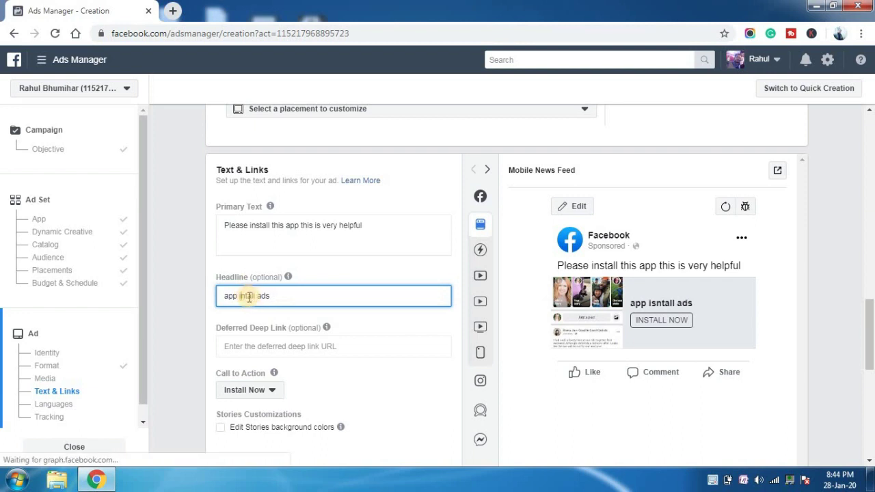
{"action": "double_click", "coordinate": [247, 296]}
{"action": "type", "text": "install"}
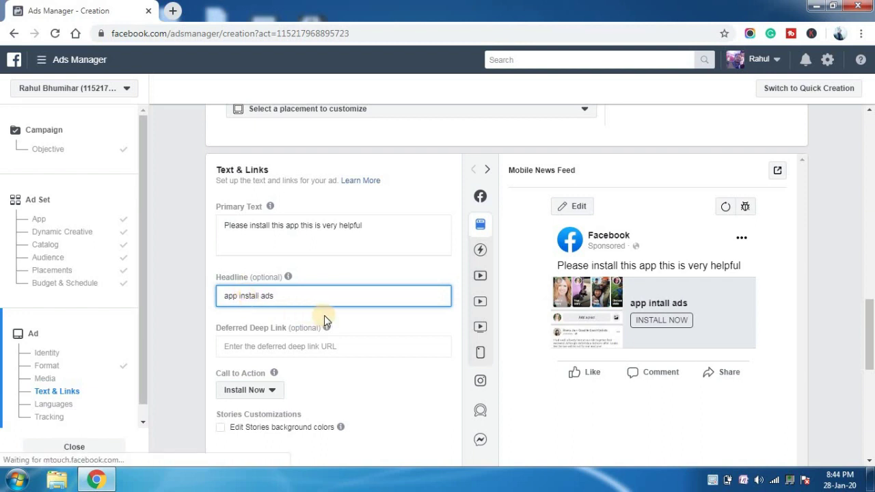
{"action": "left_click", "coordinate": [324, 316]}
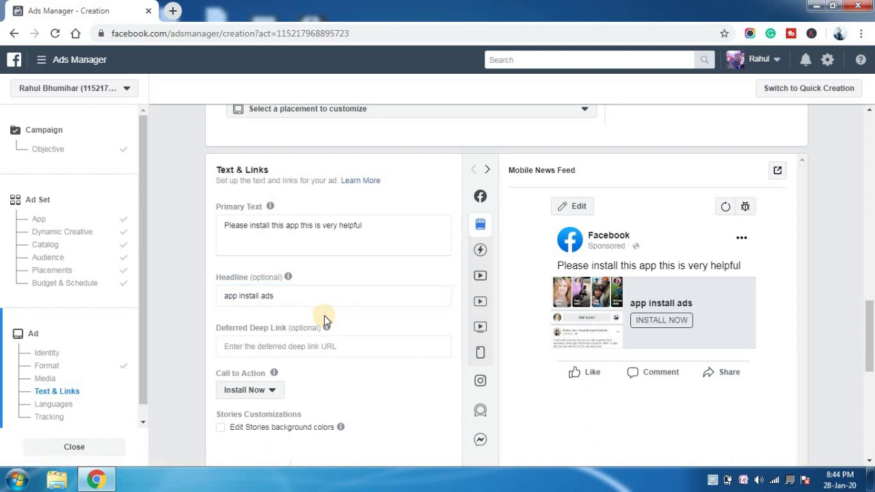
- Change the ad's image to the untitled 1920 × 1080 picture from the account images
{"action": "left_click_drag", "start_coordinate": [870, 320], "coordinate": [869, 333]}
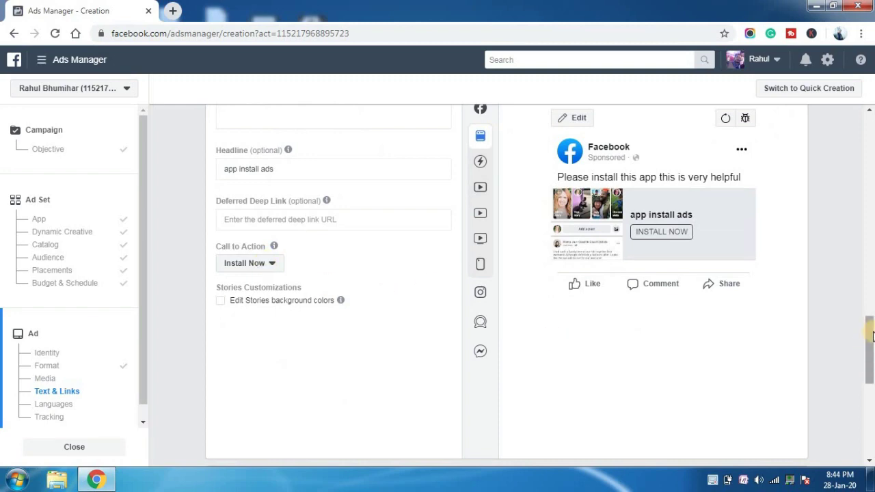
{"action": "left_click_drag", "start_coordinate": [869, 335], "coordinate": [870, 227]}
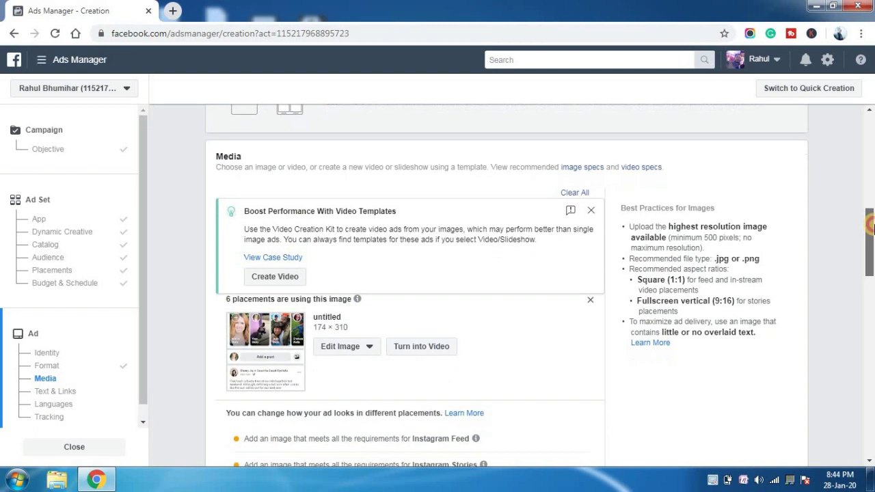
{"action": "left_click", "coordinate": [351, 358]}
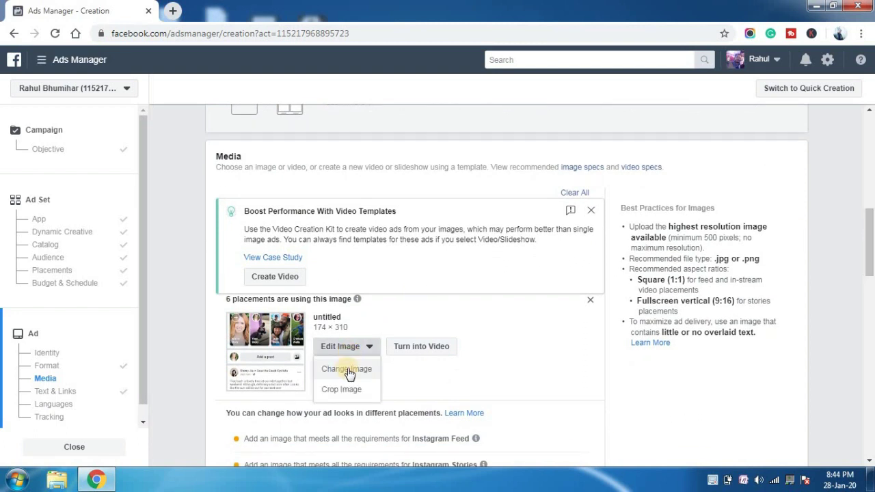
{"action": "left_click", "coordinate": [347, 370]}
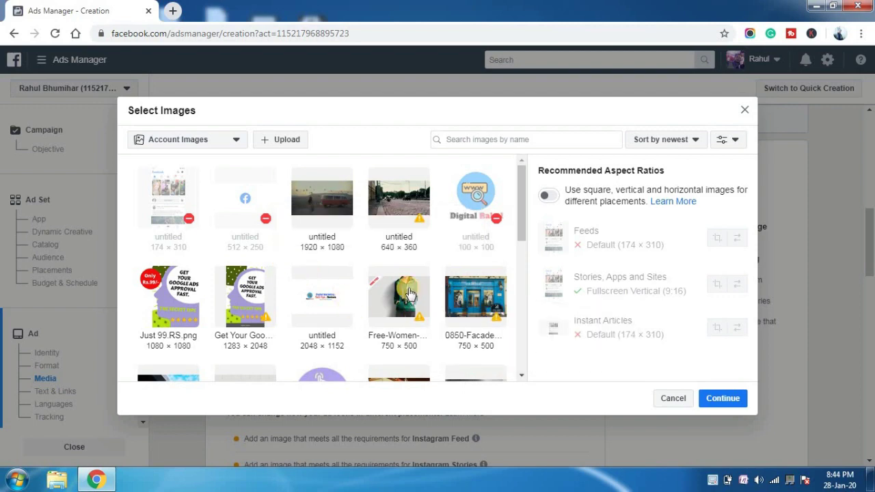
{"action": "left_click", "coordinate": [314, 199]}
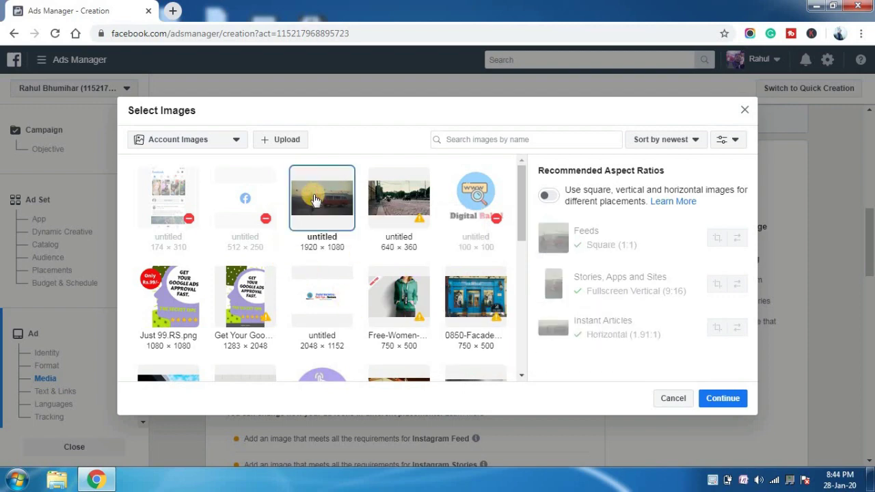
{"action": "left_click", "coordinate": [706, 396]}
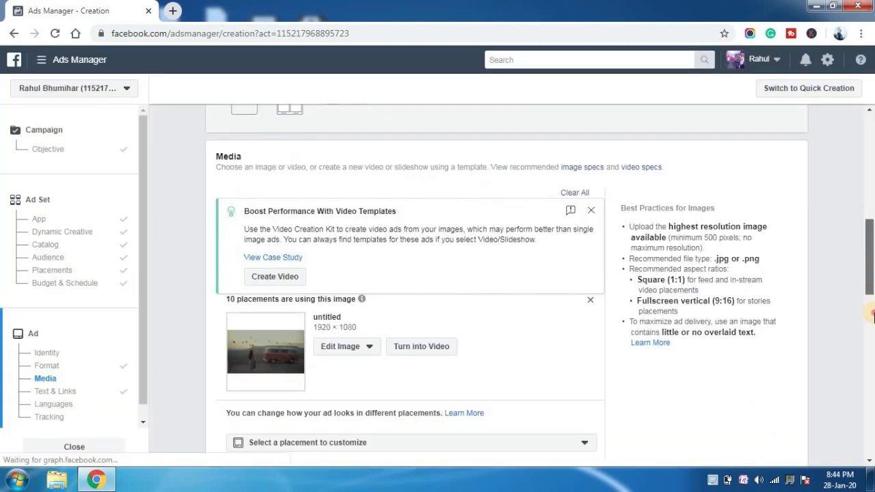
- Review the ad in the Mobile News Feed preview and turn on Facebook Pixel conversion tracking
{"action": "left_click", "coordinate": [873, 316]}
{"action": "left_click", "coordinate": [872, 341]}
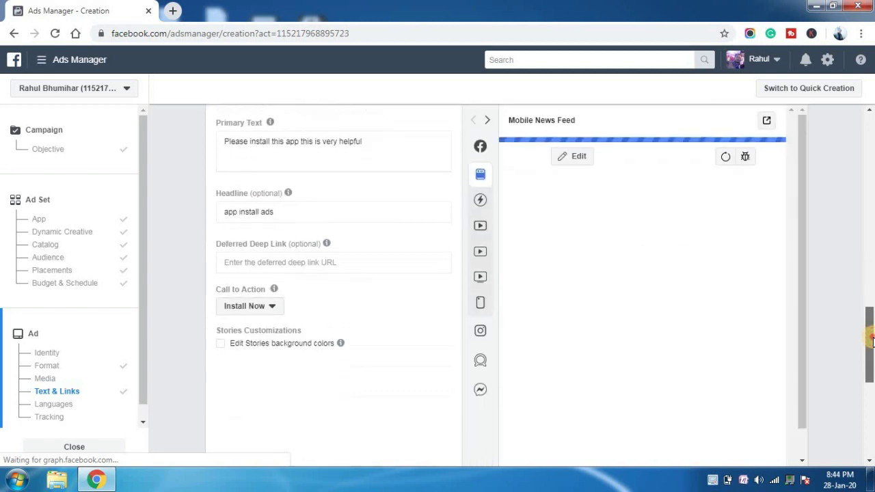
{"action": "left_click_drag", "start_coordinate": [872, 342], "coordinate": [873, 334]}
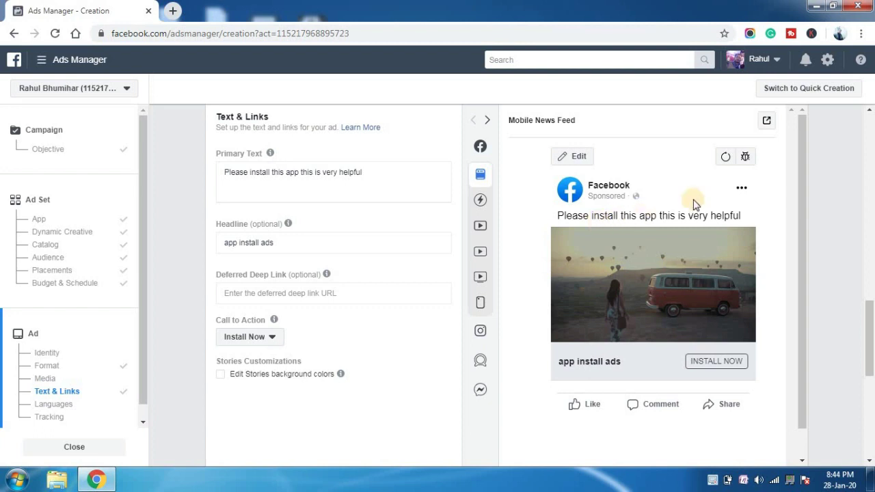
{"action": "left_click", "coordinate": [801, 359]}
{"action": "left_click_drag", "start_coordinate": [801, 360], "coordinate": [798, 441]}
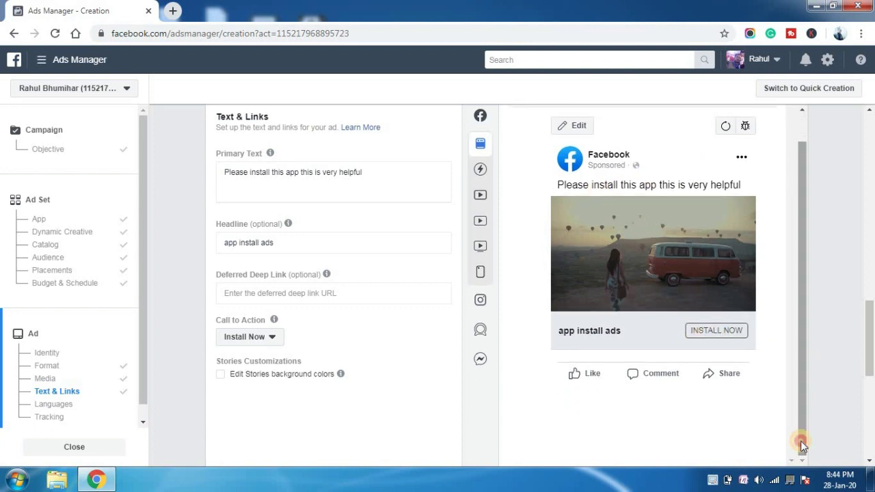
{"action": "left_click_drag", "start_coordinate": [872, 347], "coordinate": [871, 424]}
{"action": "left_click", "coordinate": [780, 393]}
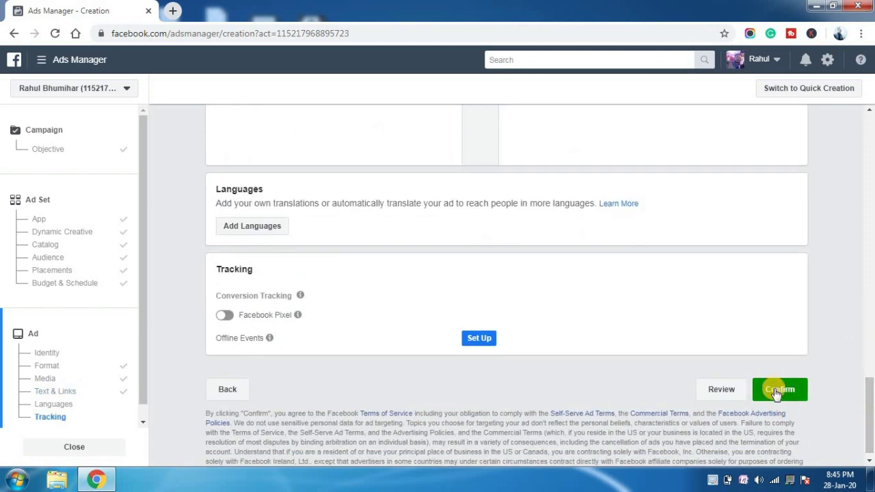
{"action": "left_click", "coordinate": [226, 317]}
{"action": "mouse_move", "coordinate": [298, 315]}
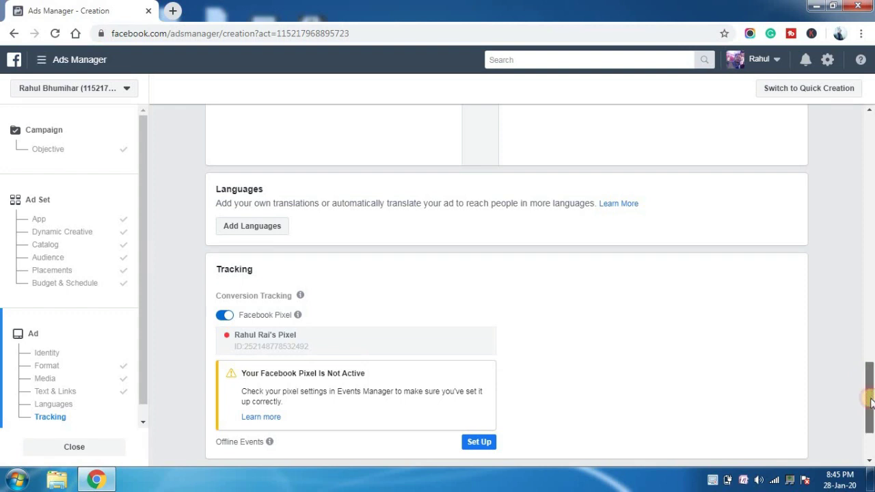
- Confirm the ad to publish the campaign, and turn off the App installs campaign in the campaign list
{"action": "left_click_drag", "start_coordinate": [870, 405], "coordinate": [870, 427]}
{"action": "left_click", "coordinate": [784, 389]}
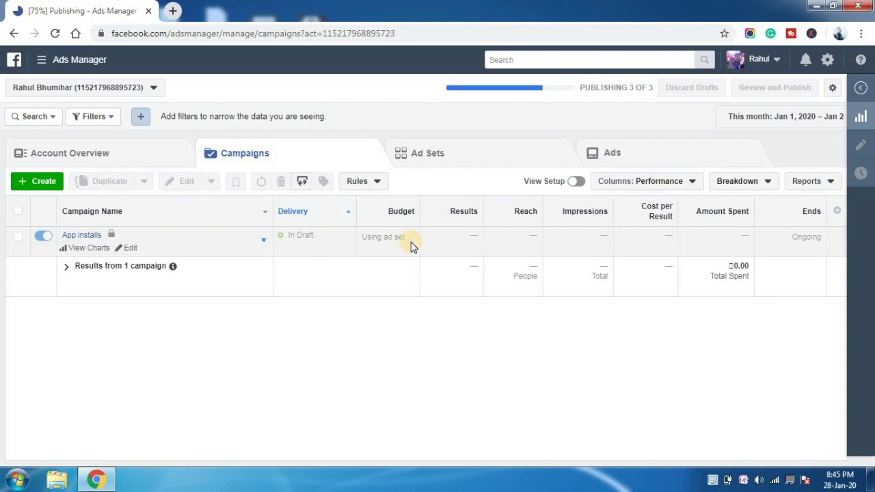
{"action": "left_click", "coordinate": [42, 238]}
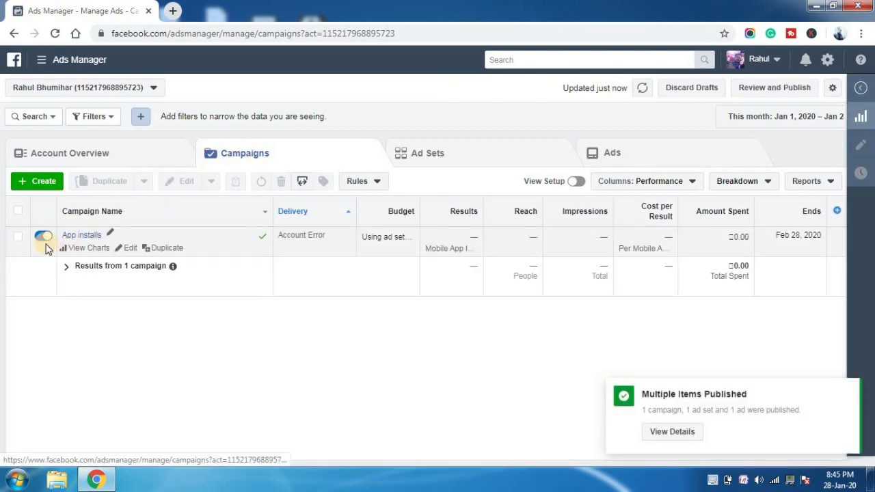
{"action": "left_click", "coordinate": [43, 237]}
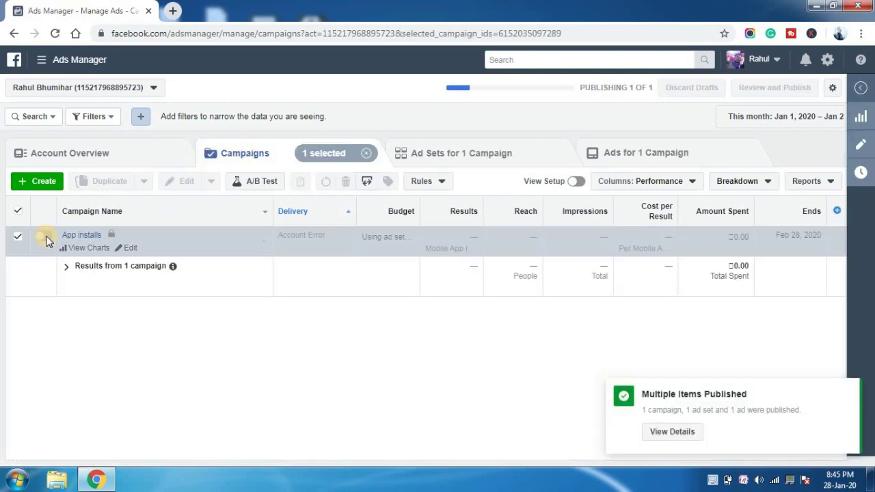